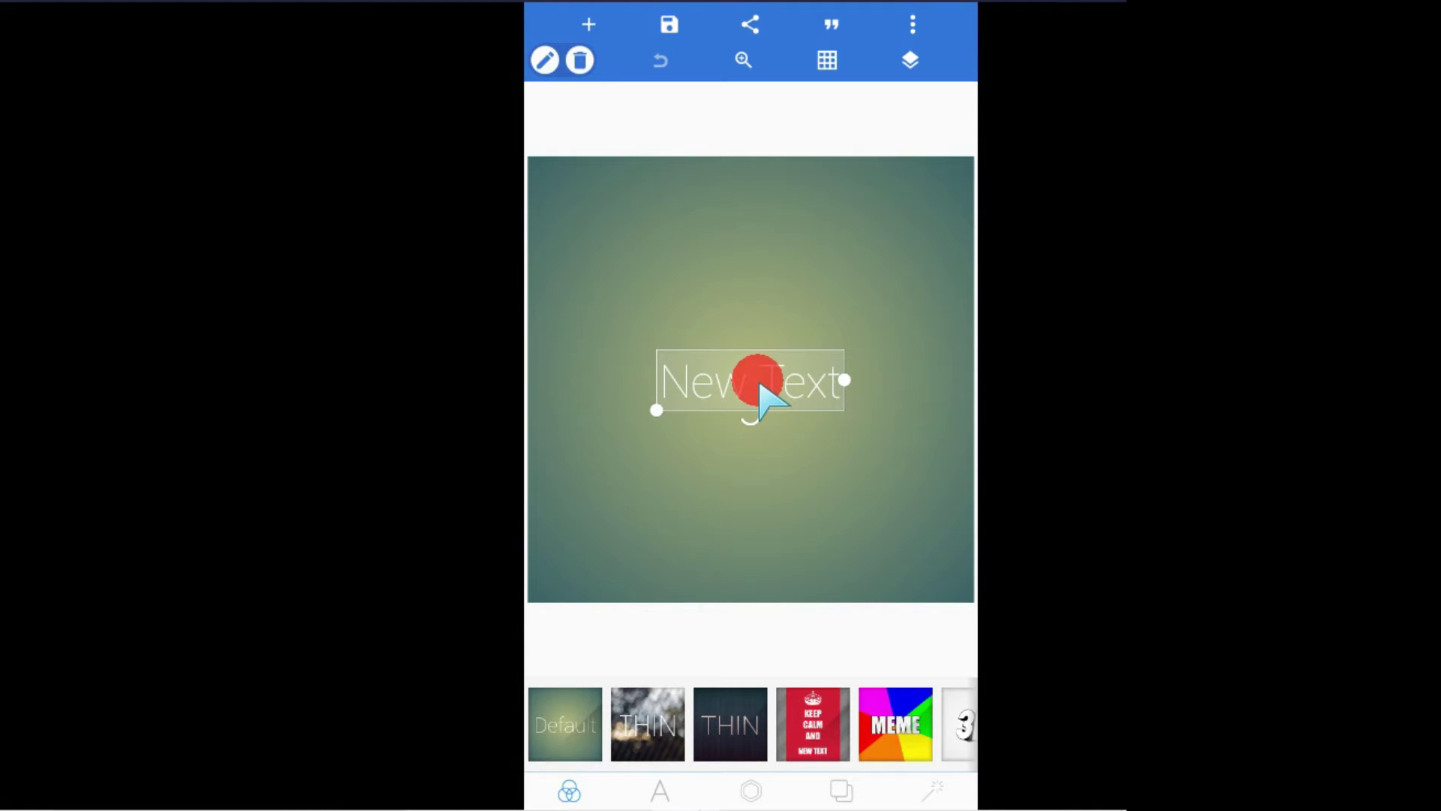
Open the add menu from the top toolbar to insert a gallery image.
{"action": "left_click", "coordinate": [581, 39]}
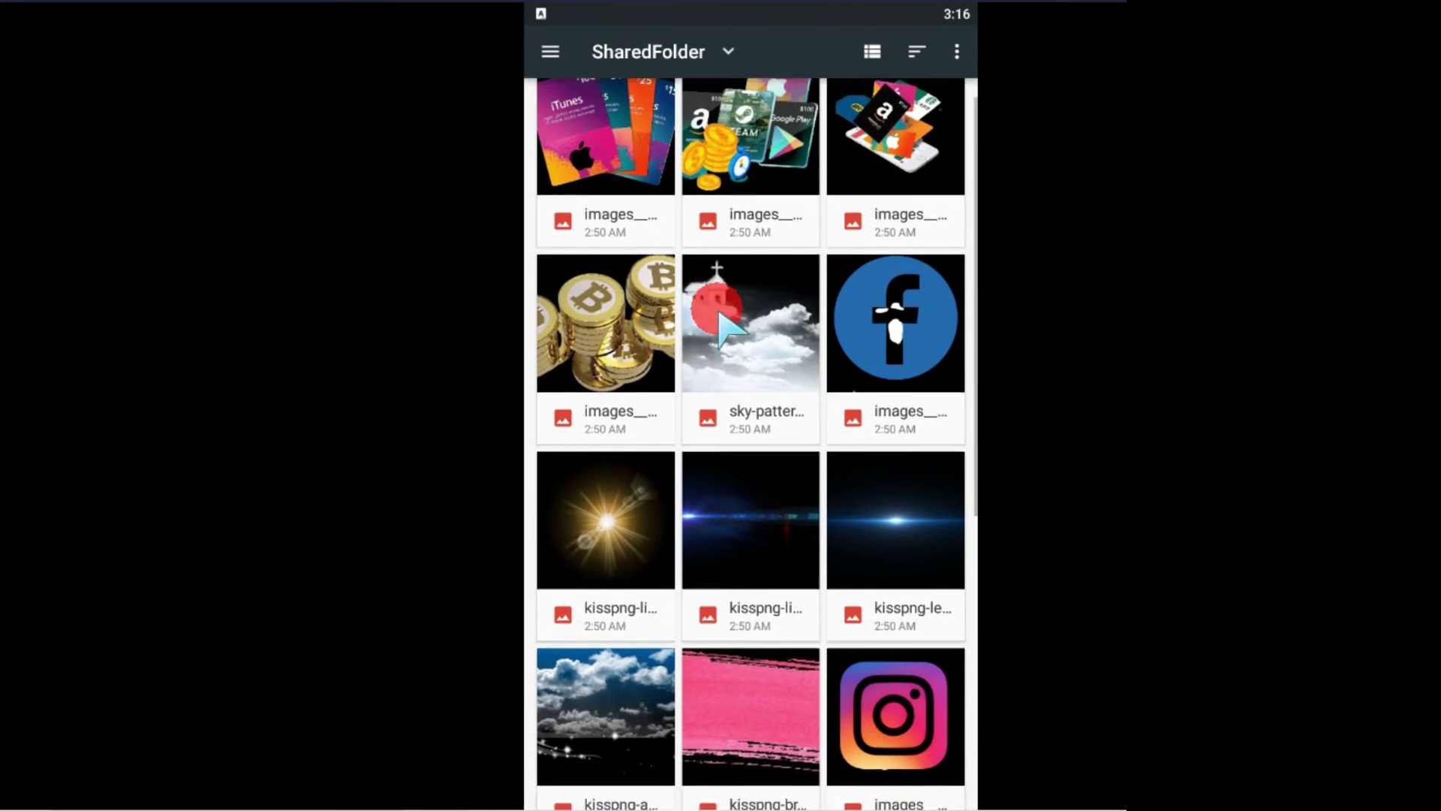
{"action": "scroll", "coordinate": [743, 371], "scroll_direction": "down", "scroll_amount": 3}
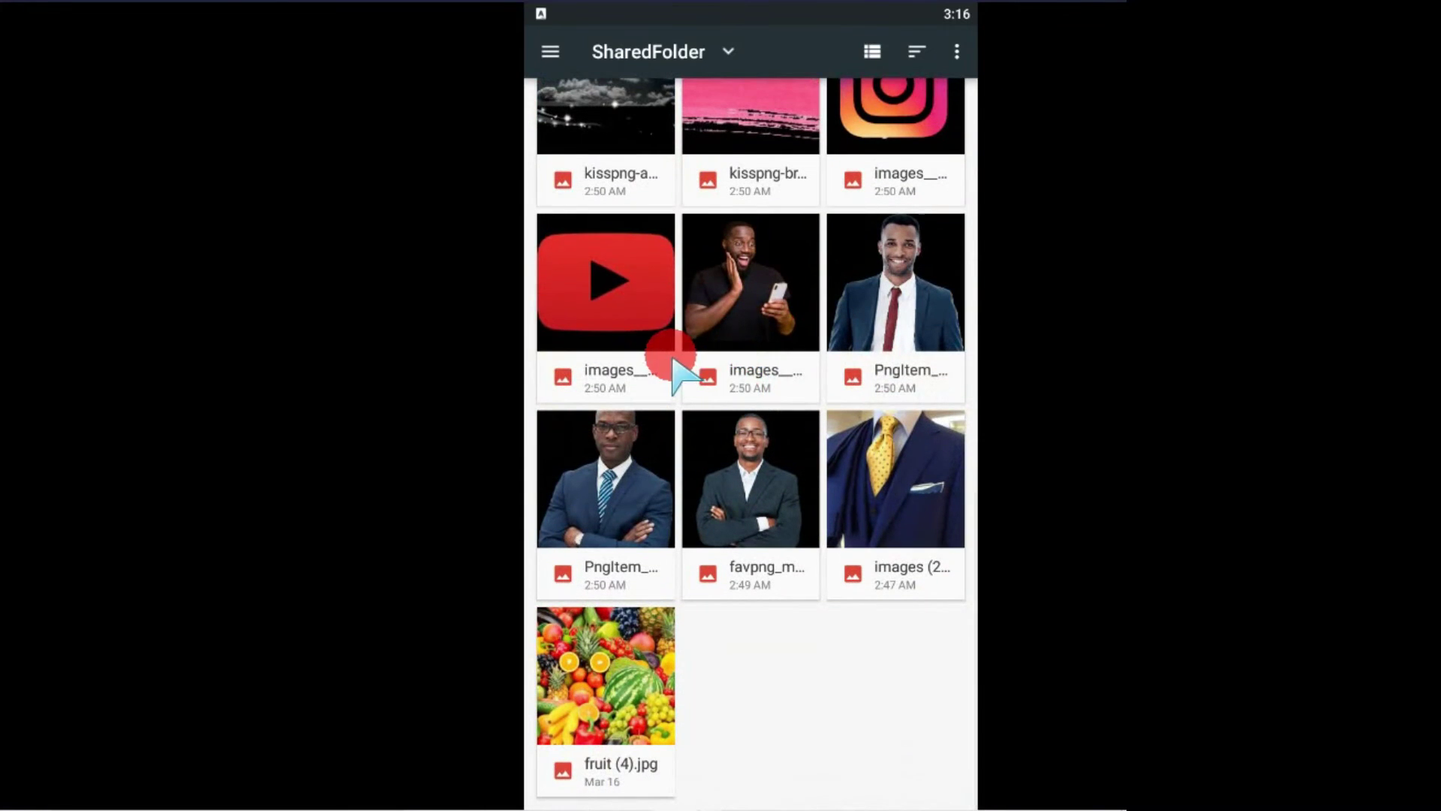
Choose the photo of the smiling man holding a phone from SharedFolder.
{"action": "scroll", "coordinate": [748, 415], "scroll_direction": "up", "scroll_amount": 10}
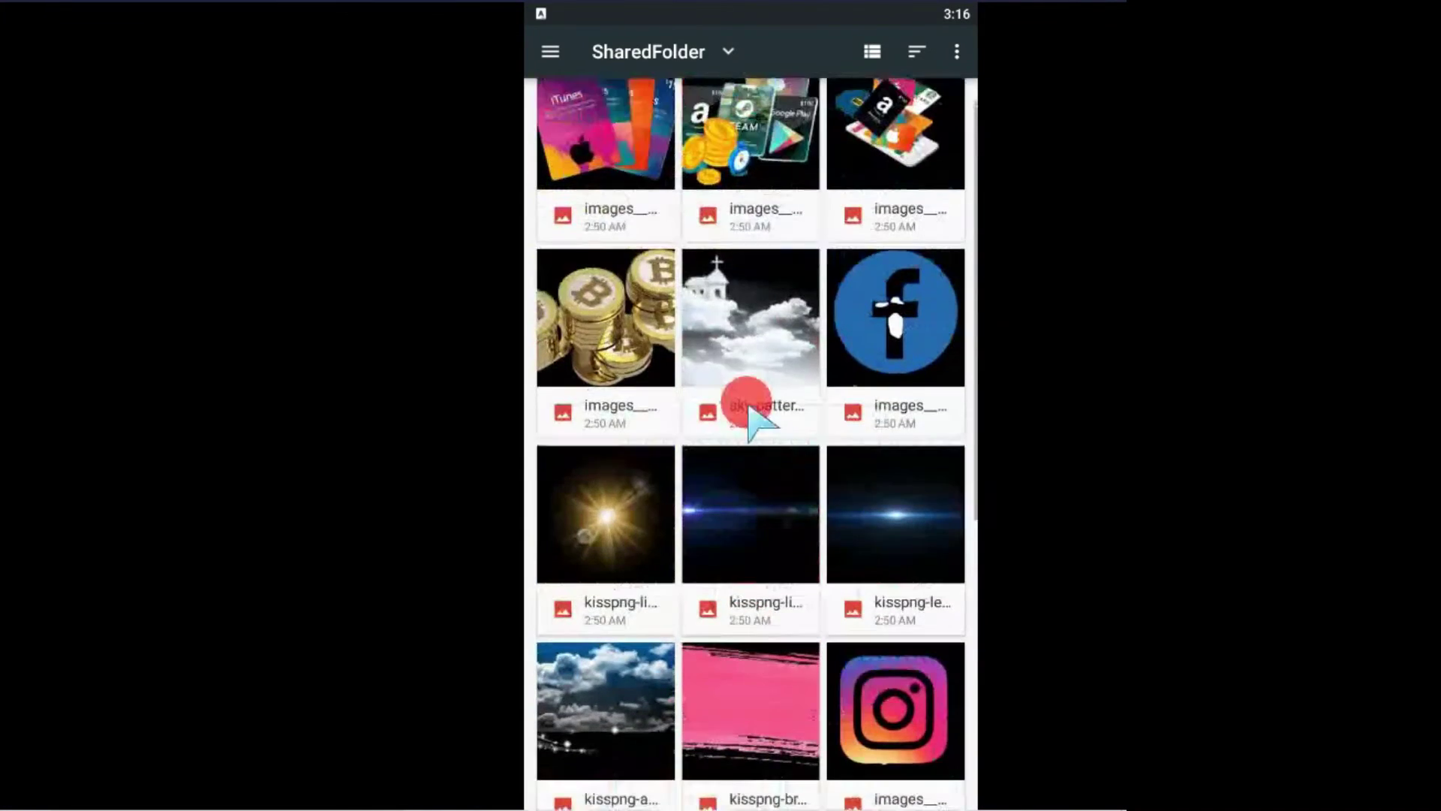
{"action": "left_click", "coordinate": [733, 315]}
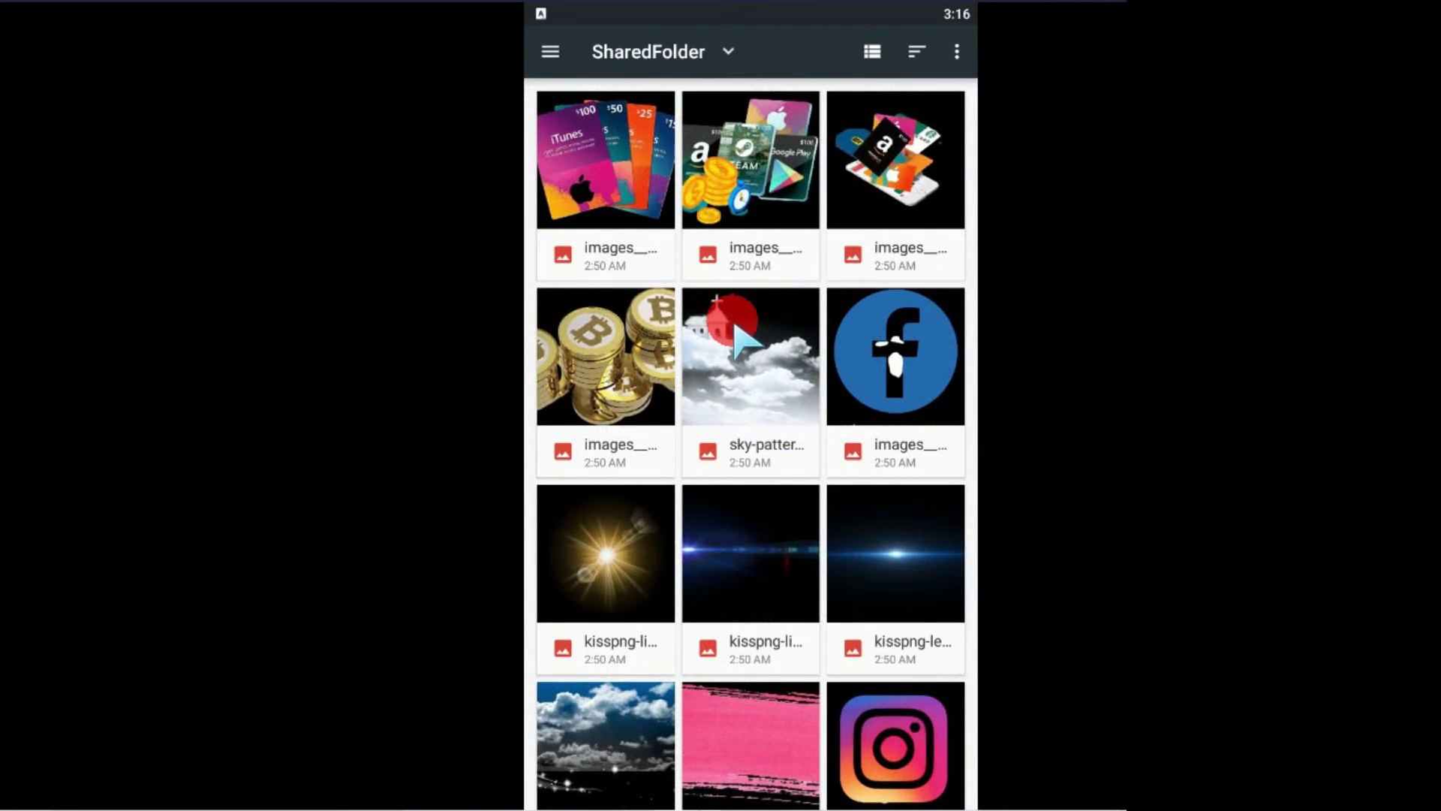
{"action": "scroll", "coordinate": [735, 327], "scroll_direction": "down", "scroll_amount": 7}
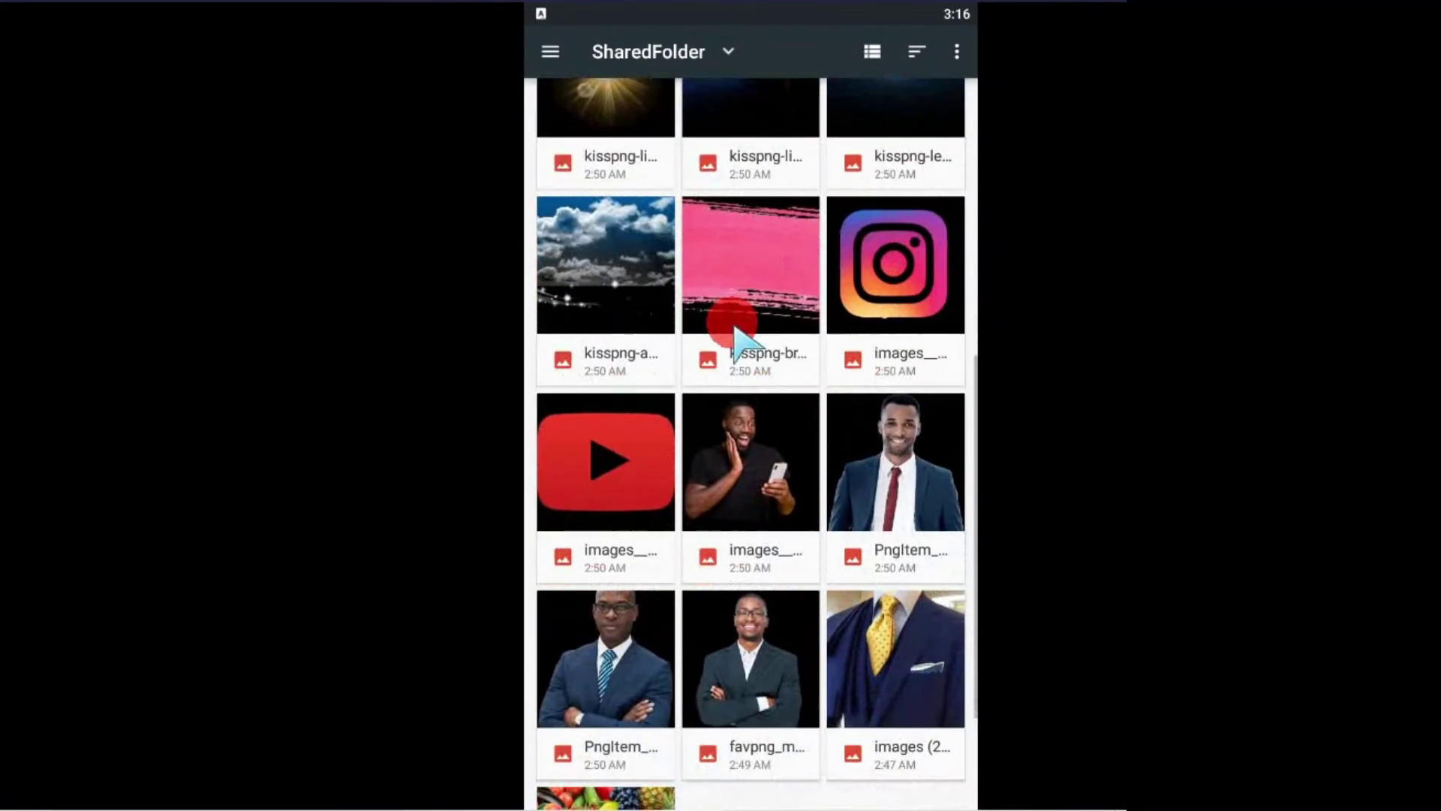
{"action": "scroll", "coordinate": [740, 338], "scroll_direction": "down", "scroll_amount": 3}
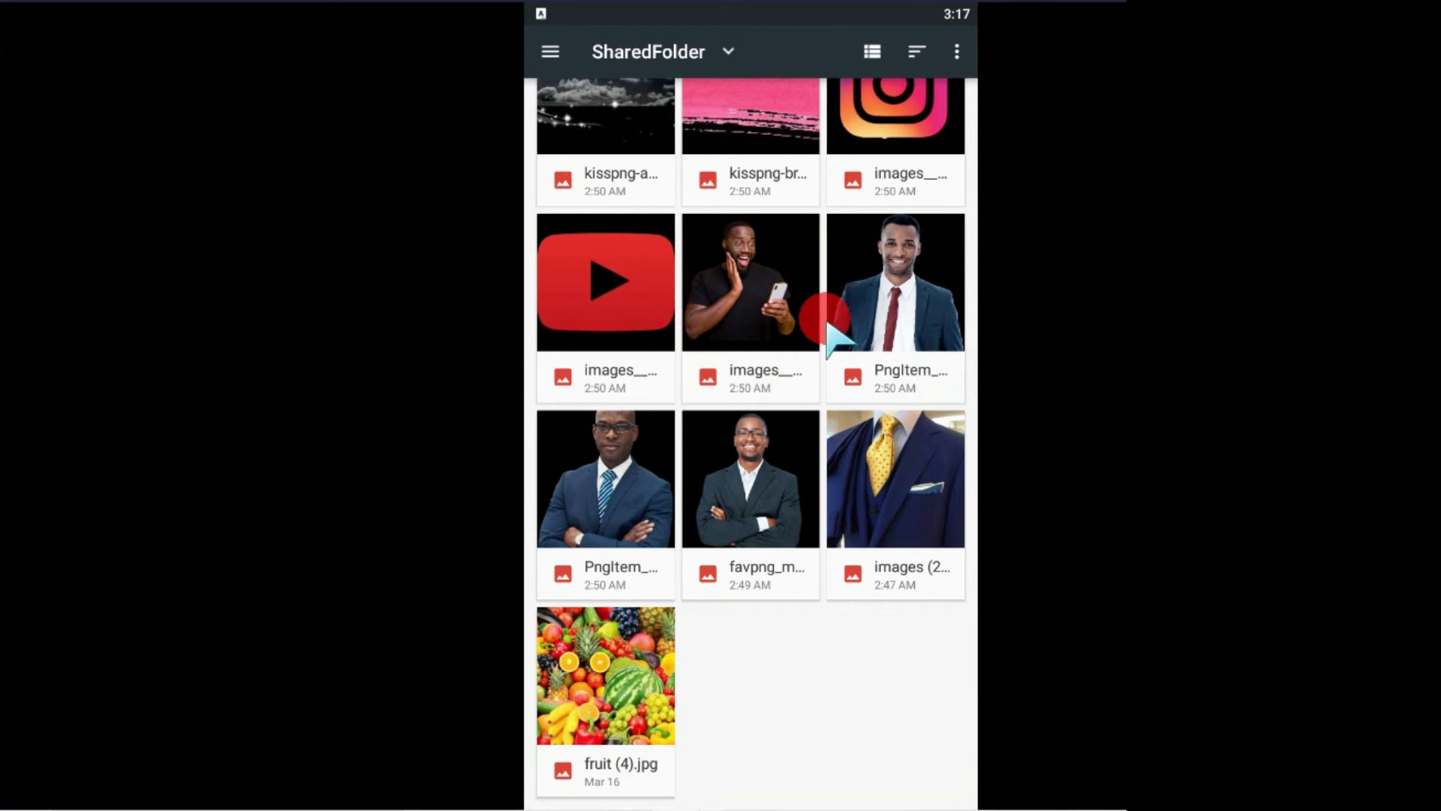
{"action": "left_click", "coordinate": [743, 341]}
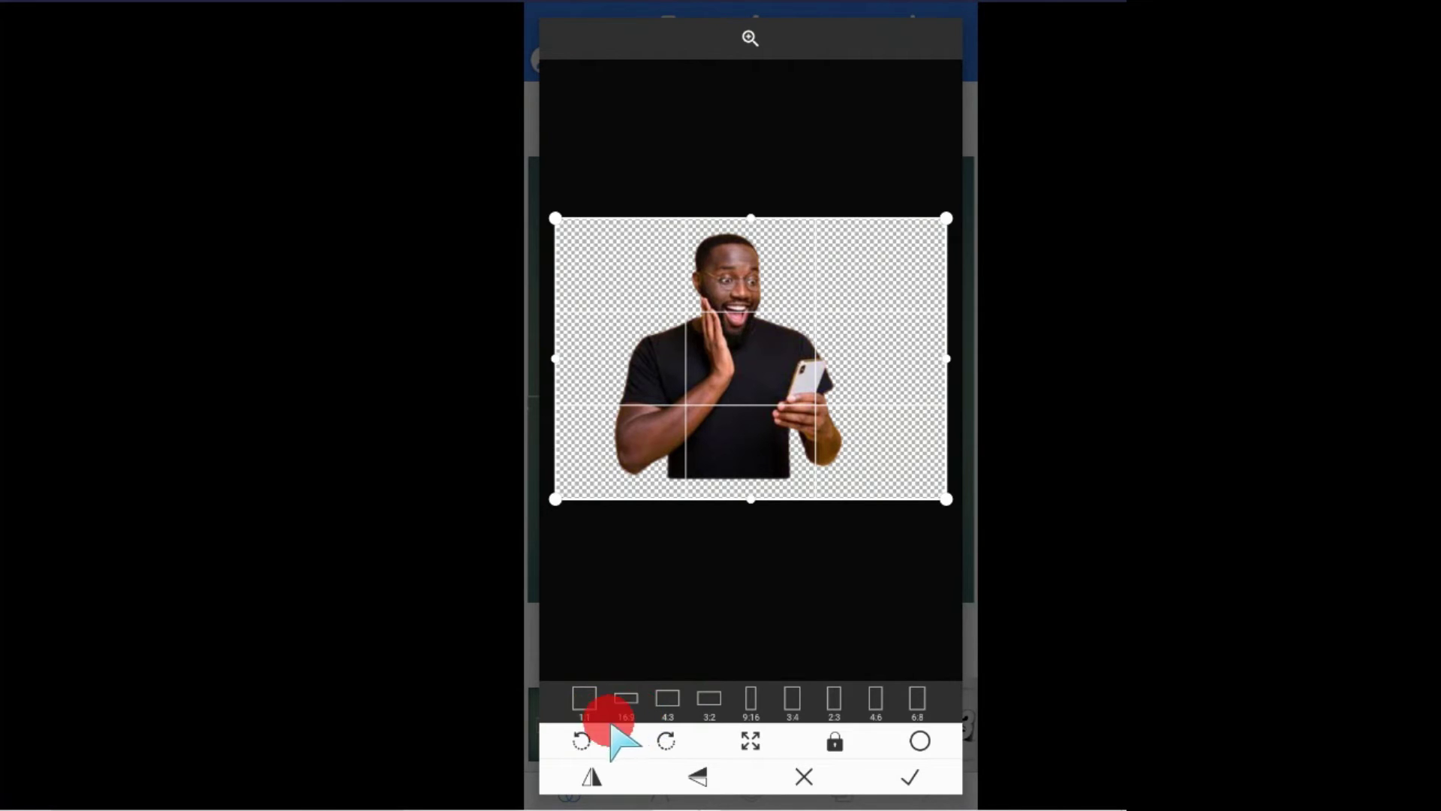
Preview the 1:1, 4:3, 3:2 and 9:16 crop ratios, settling back on square.
{"action": "left_click", "coordinate": [584, 700]}
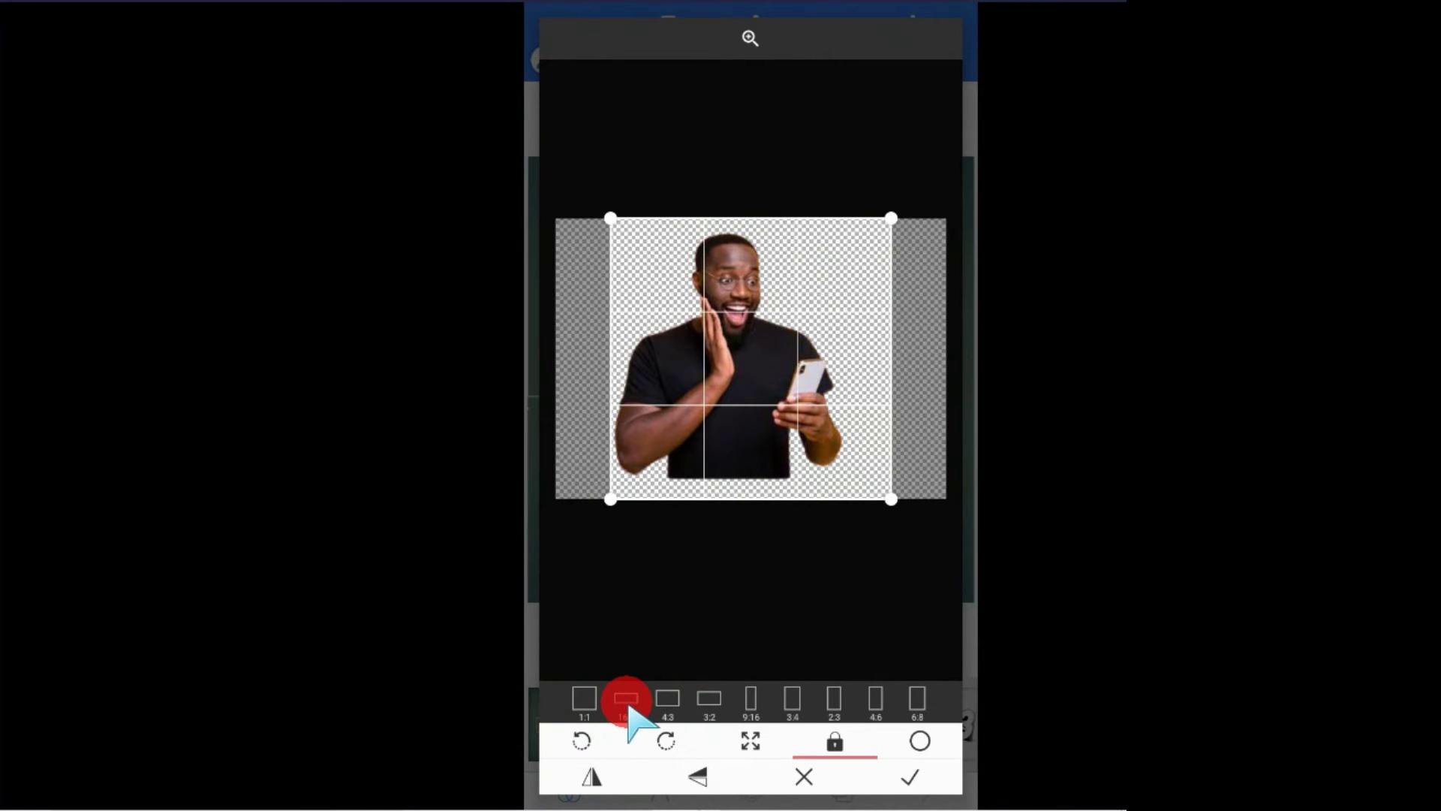
{"action": "left_click", "coordinate": [667, 700]}
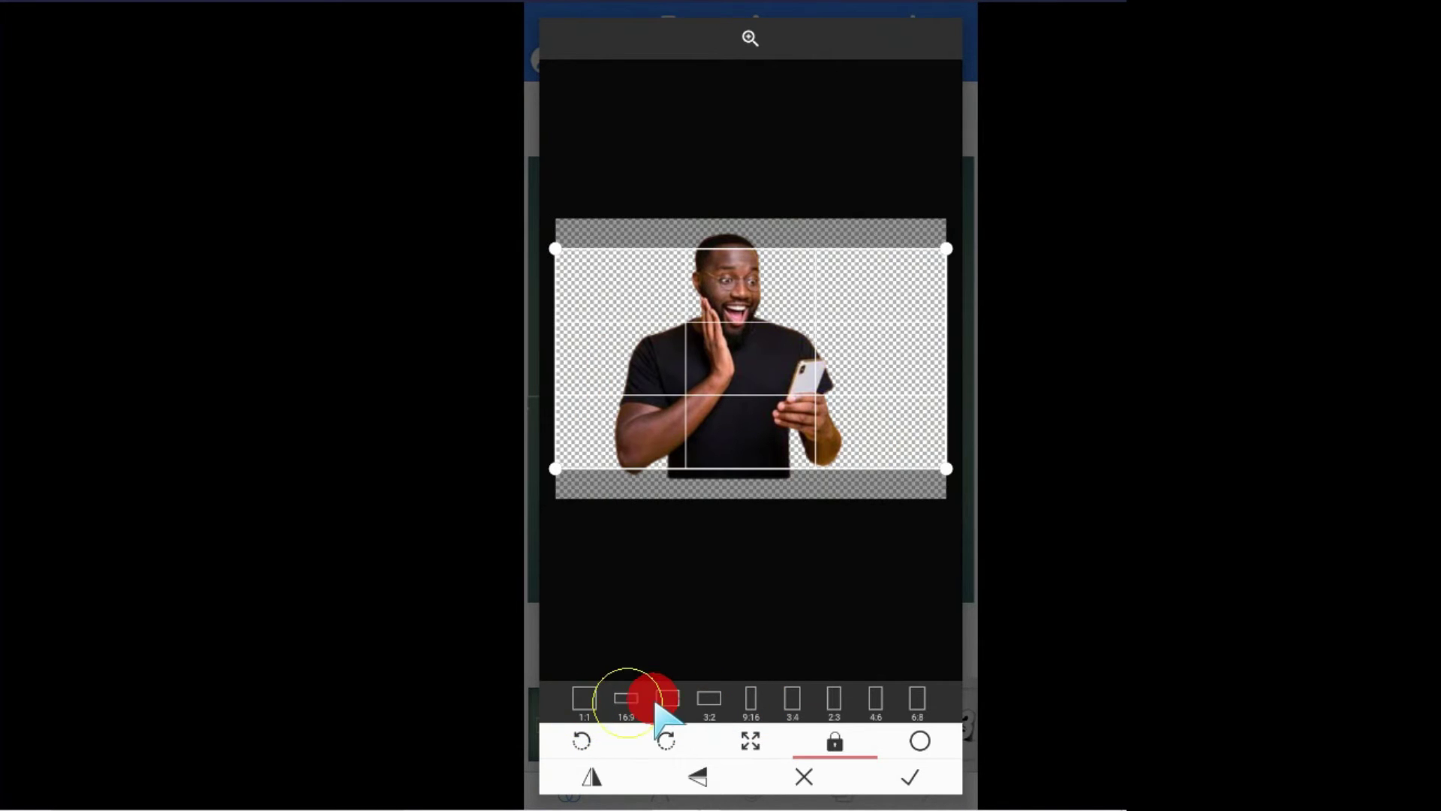
{"action": "left_click", "coordinate": [709, 699]}
{"action": "left_click", "coordinate": [750, 700]}
{"action": "left_click", "coordinate": [593, 700]}
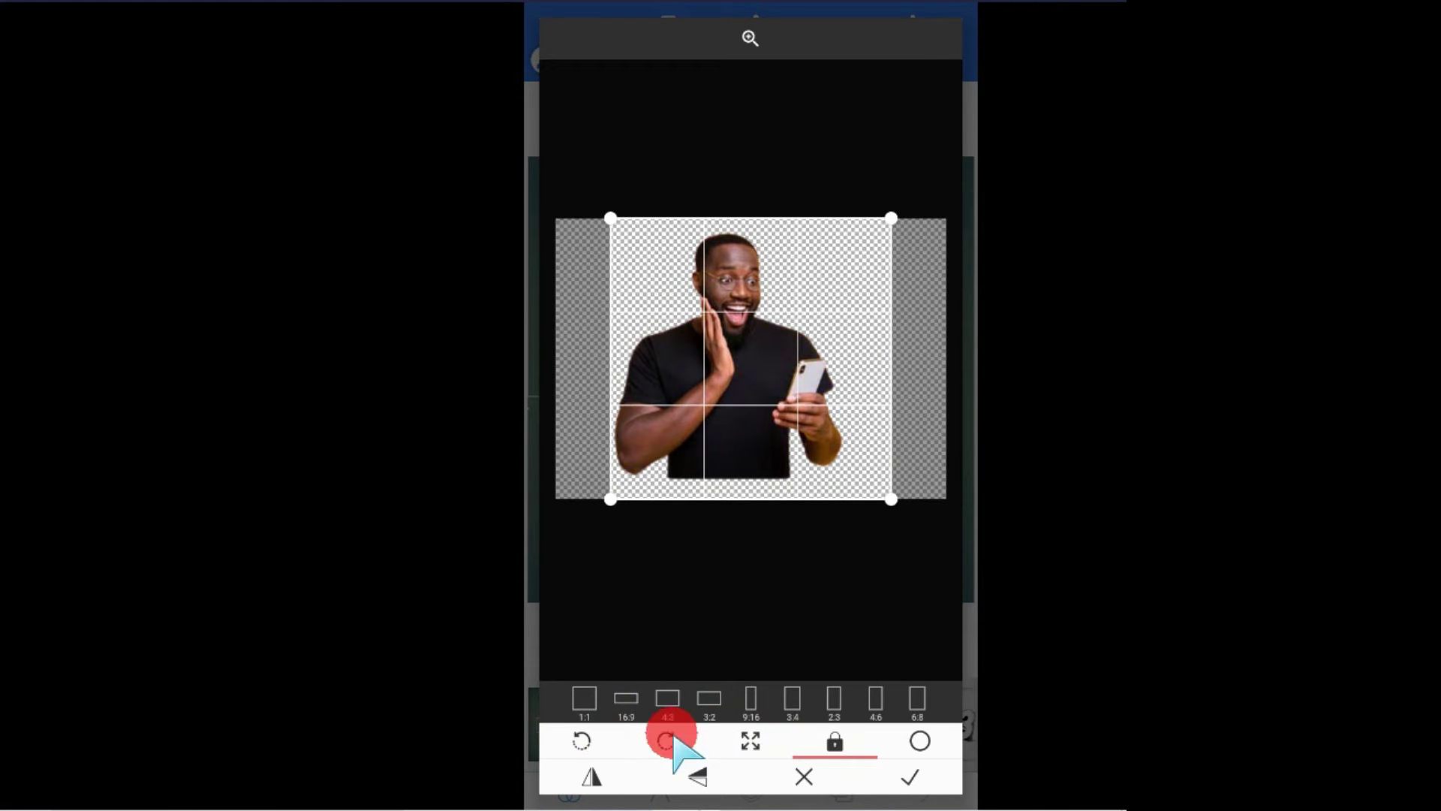
Unlock the ratio and tighten the crop edges around the man.
{"action": "left_click", "coordinate": [834, 741]}
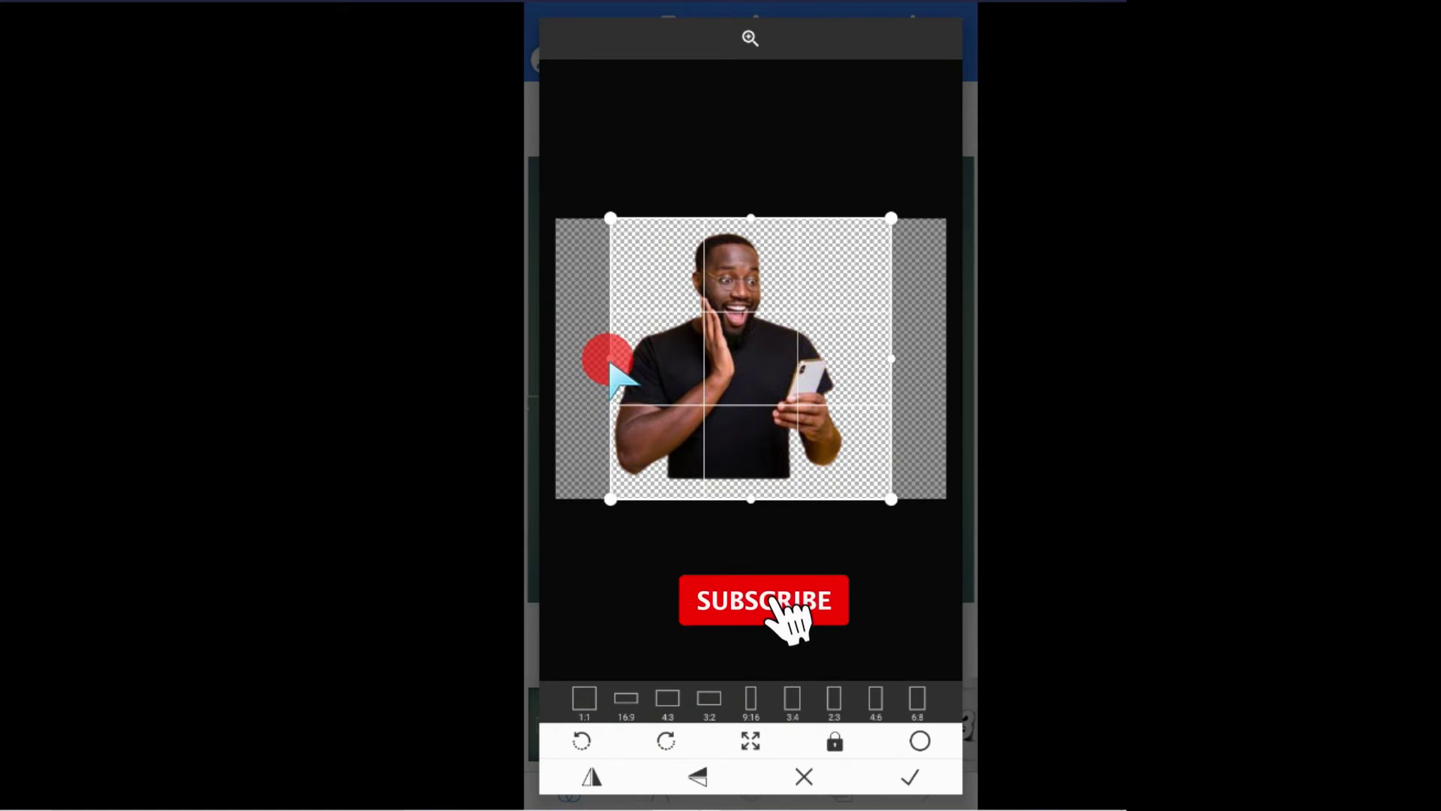
{"action": "left_click_drag", "start_coordinate": [610, 358], "coordinate": [530, 359]}
{"action": "left_click_drag", "start_coordinate": [891, 359], "coordinate": [922, 359]}
{"action": "left_click_drag", "start_coordinate": [563, 354], "coordinate": [594, 352]}
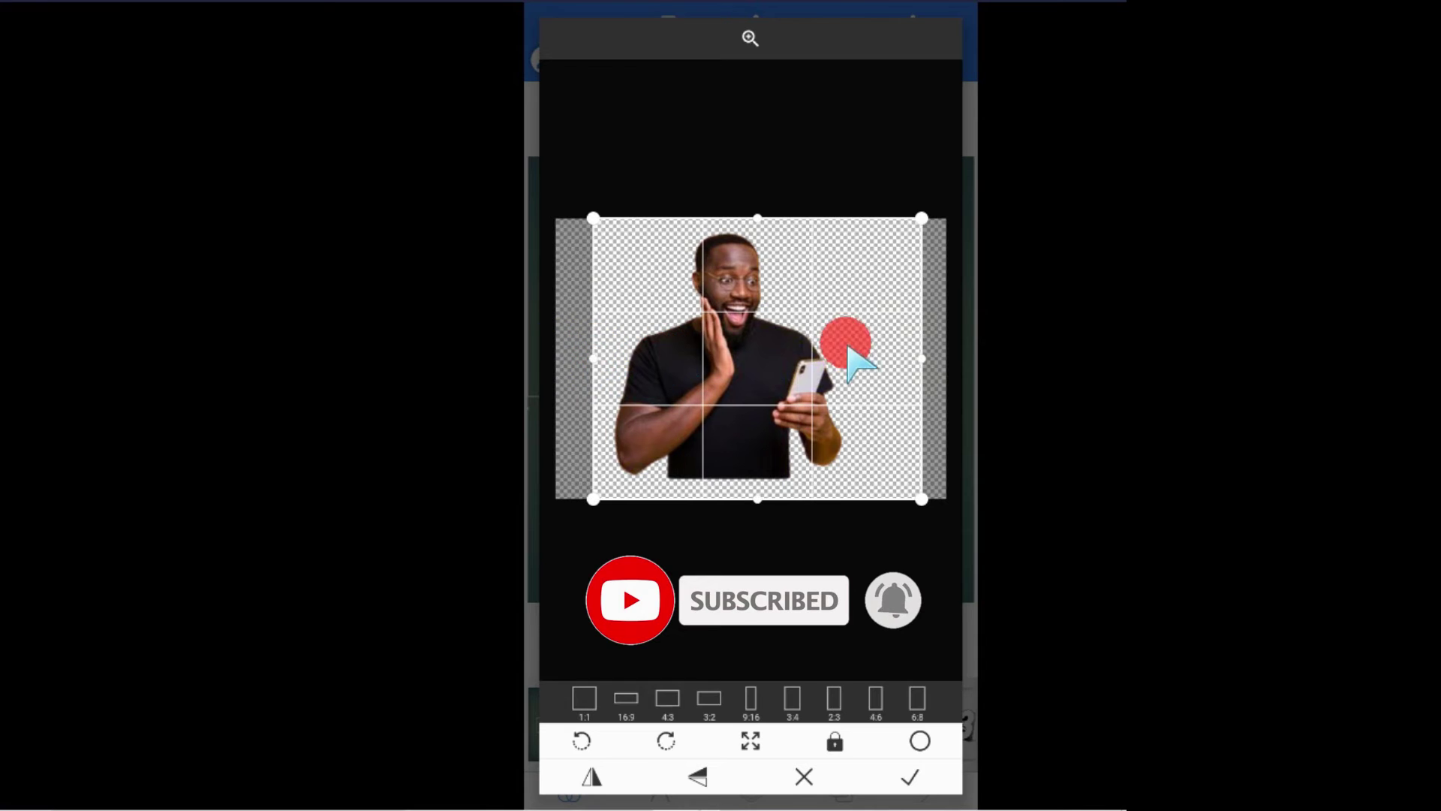
{"action": "left_click_drag", "start_coordinate": [921, 355], "coordinate": [879, 354]}
{"action": "left_click_drag", "start_coordinate": [740, 499], "coordinate": [739, 489]}
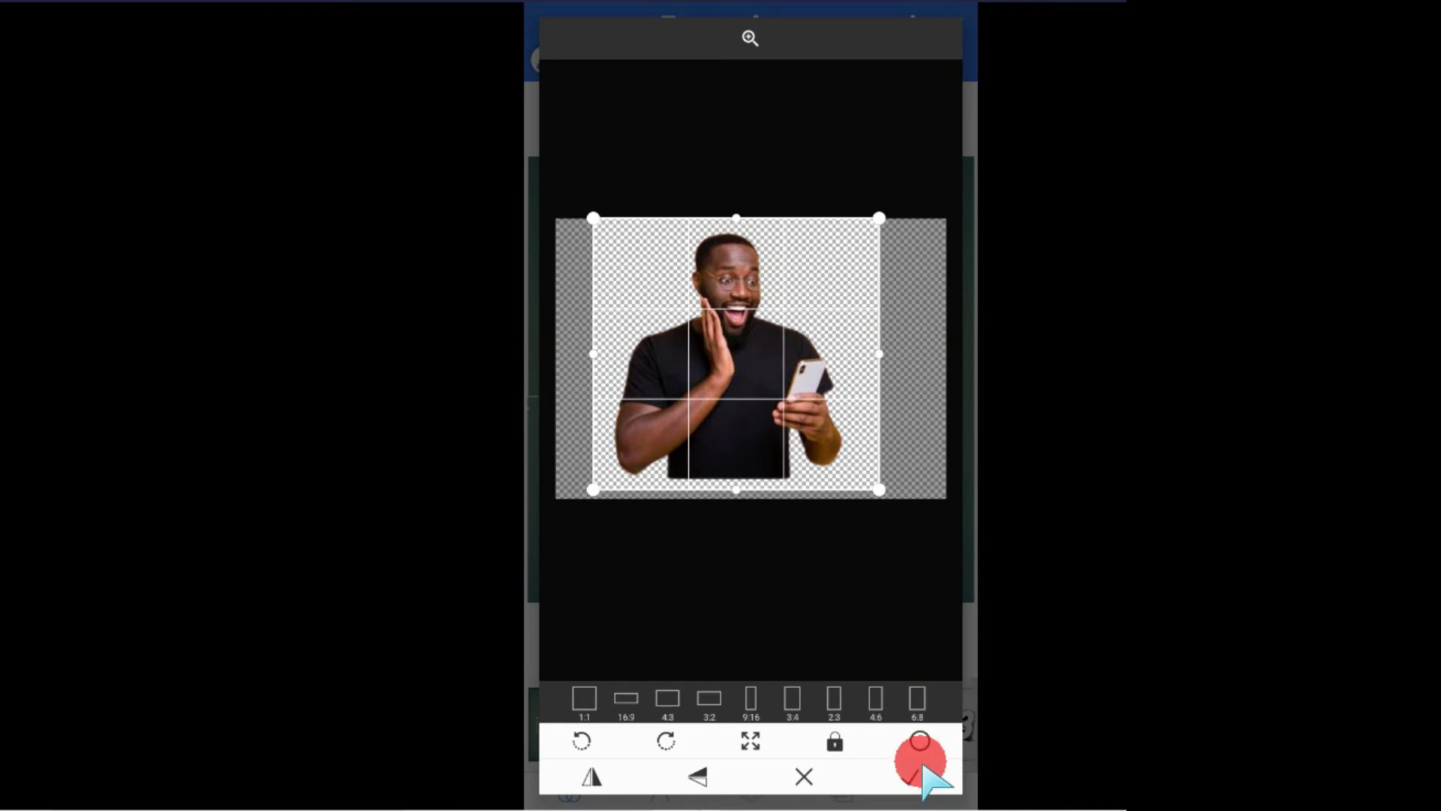
Apply the crop and delete the New Text placeholder layer.
{"action": "left_click", "coordinate": [909, 781]}
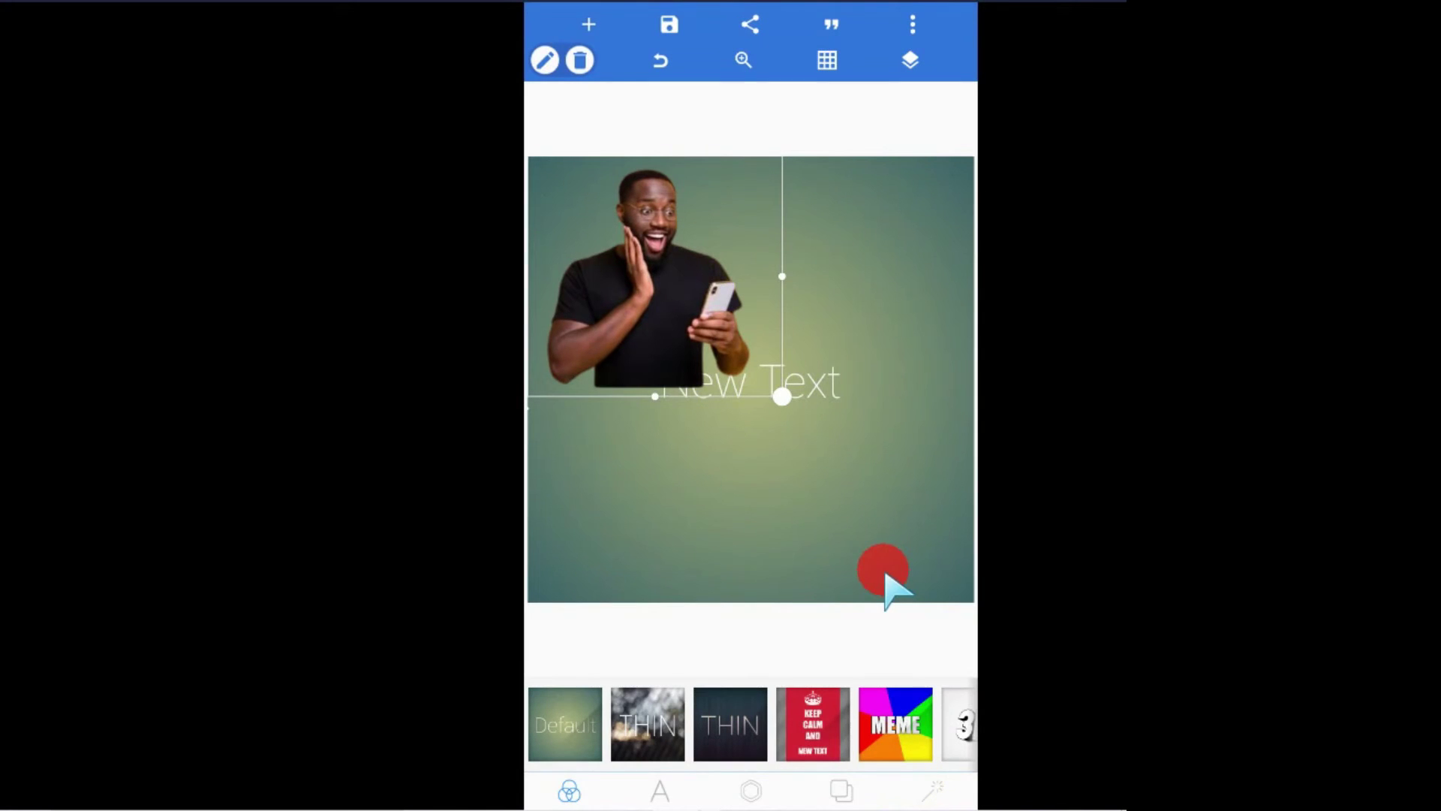
{"action": "left_click", "coordinate": [823, 380]}
{"action": "left_click", "coordinate": [578, 59]}
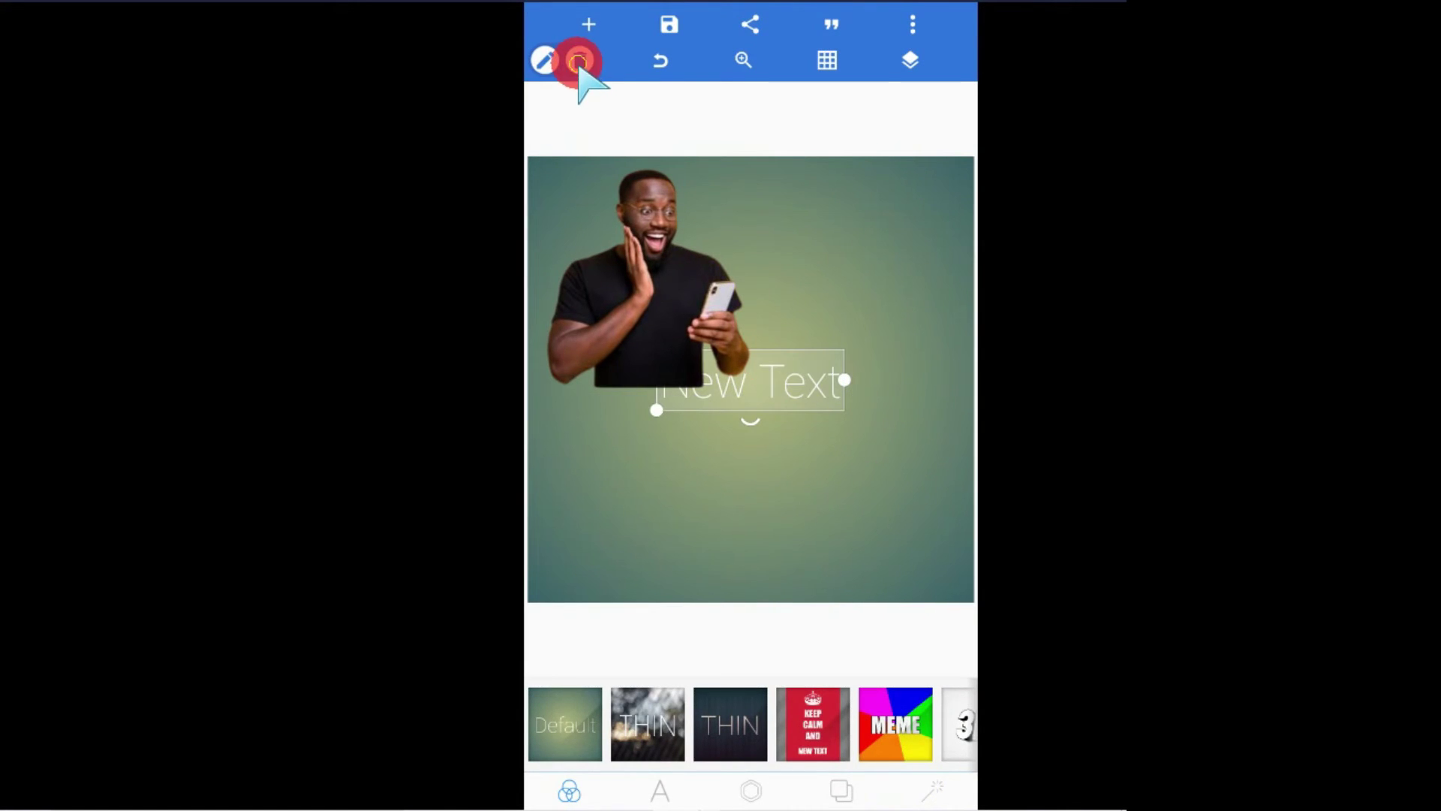
{"action": "left_click", "coordinate": [909, 450]}
Enlarge the man photo by its corner handle to fill most of the canvas.
{"action": "left_click", "coordinate": [685, 298]}
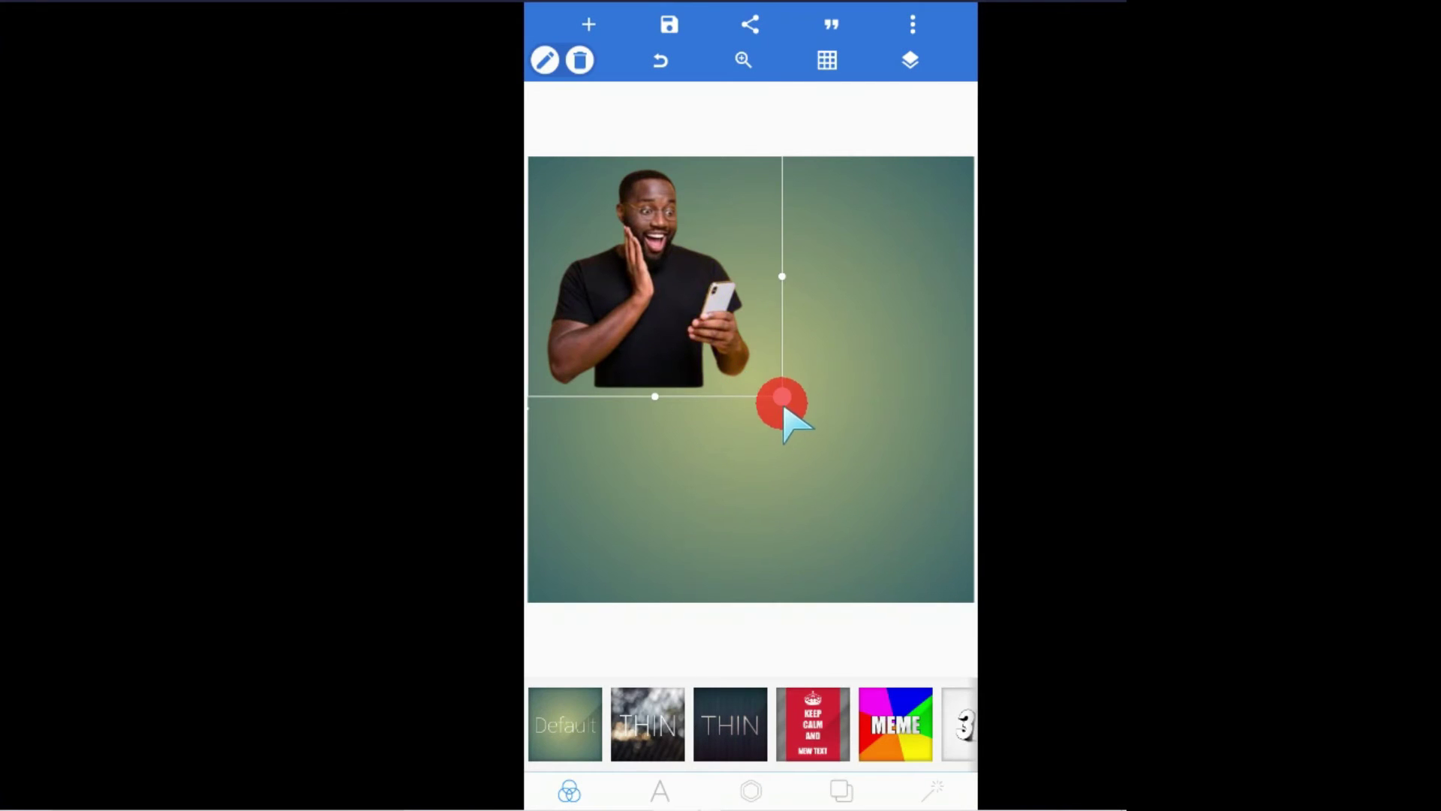
{"action": "left_click_drag", "start_coordinate": [782, 397], "coordinate": [947, 589]}
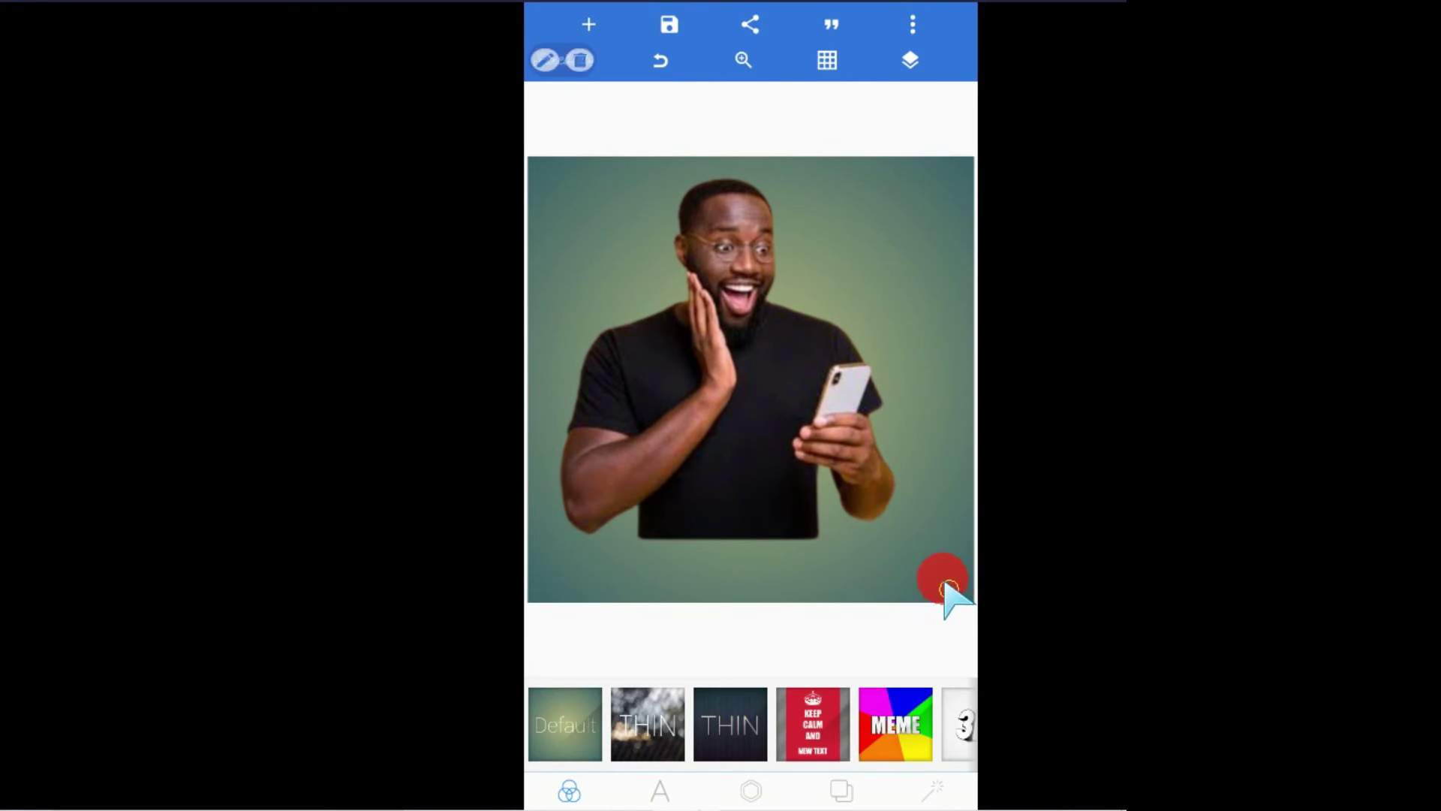
{"action": "left_click", "coordinate": [780, 412]}
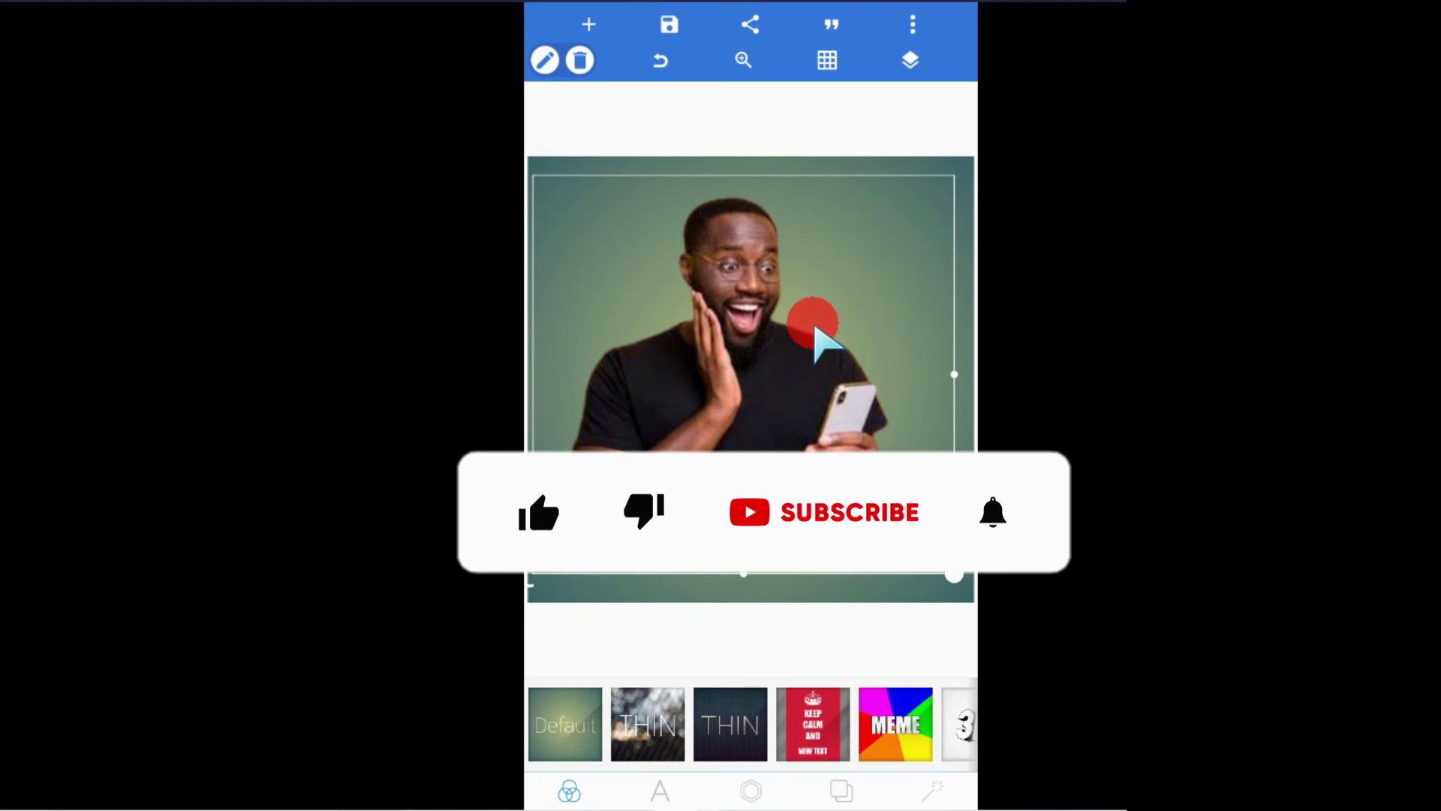
Replace the green gradient background with a solid orange colour.
{"action": "left_click", "coordinate": [842, 790]}
{"action": "left_click", "coordinate": [552, 719]}
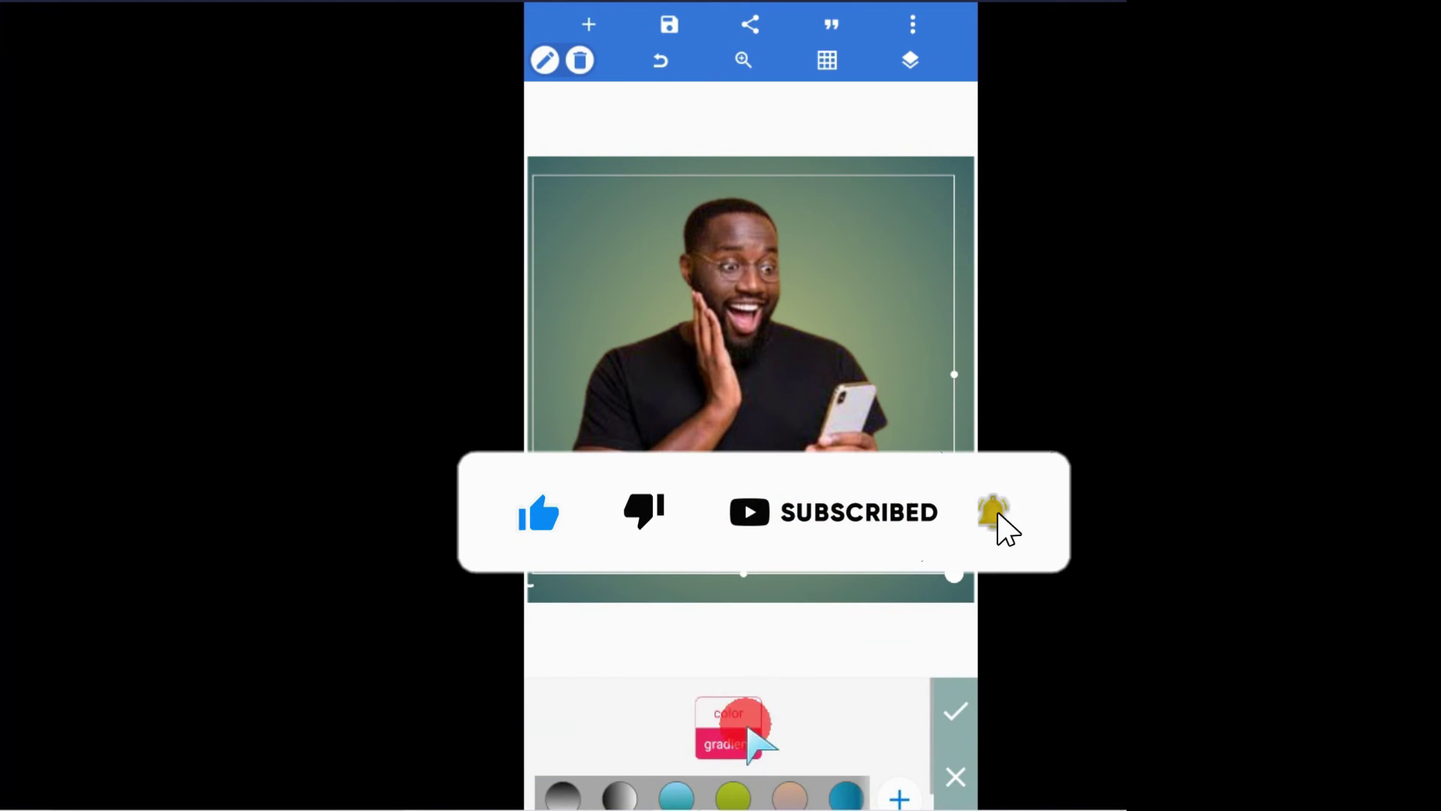
{"action": "left_click", "coordinate": [742, 719]}
{"action": "left_click", "coordinate": [563, 794]}
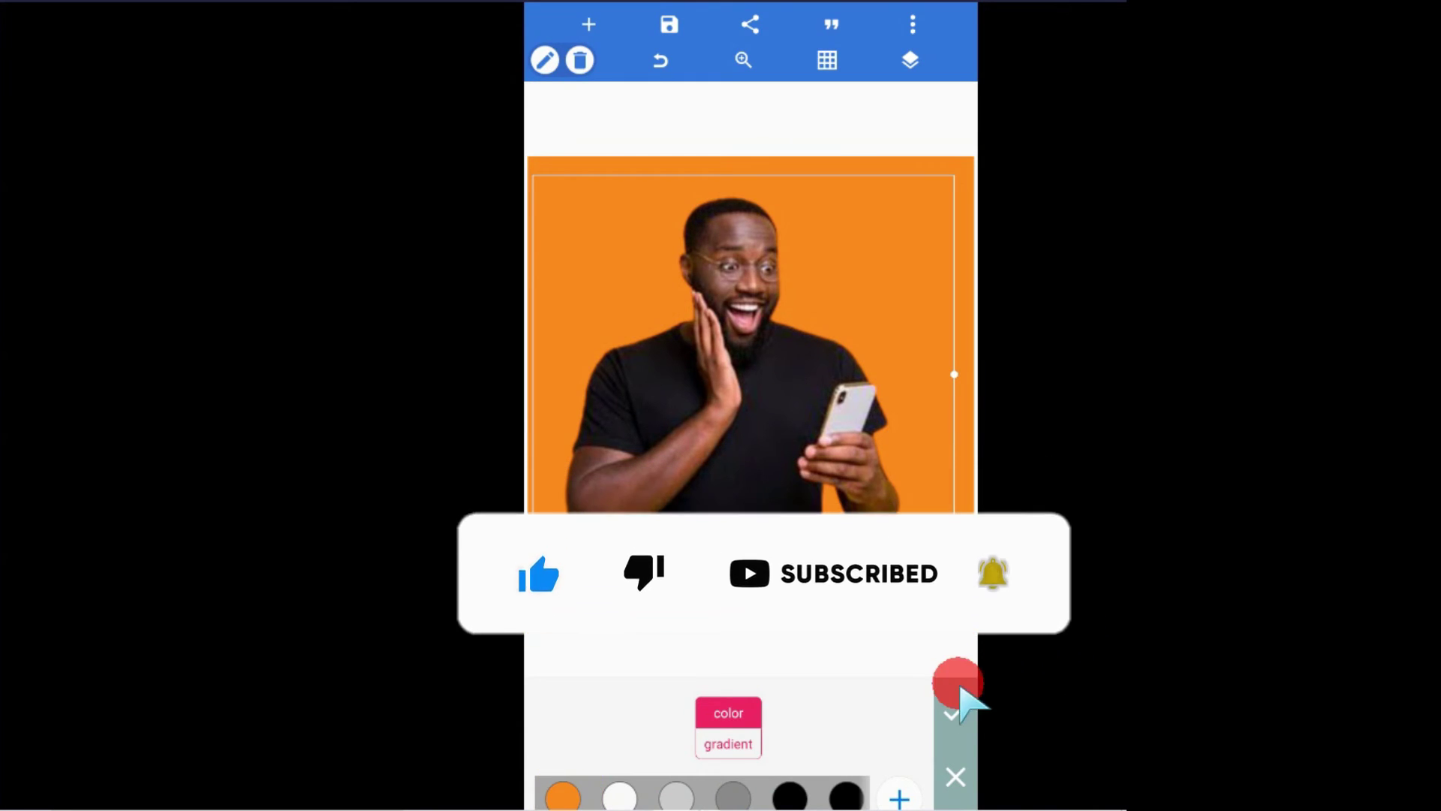
{"action": "left_click", "coordinate": [951, 713]}
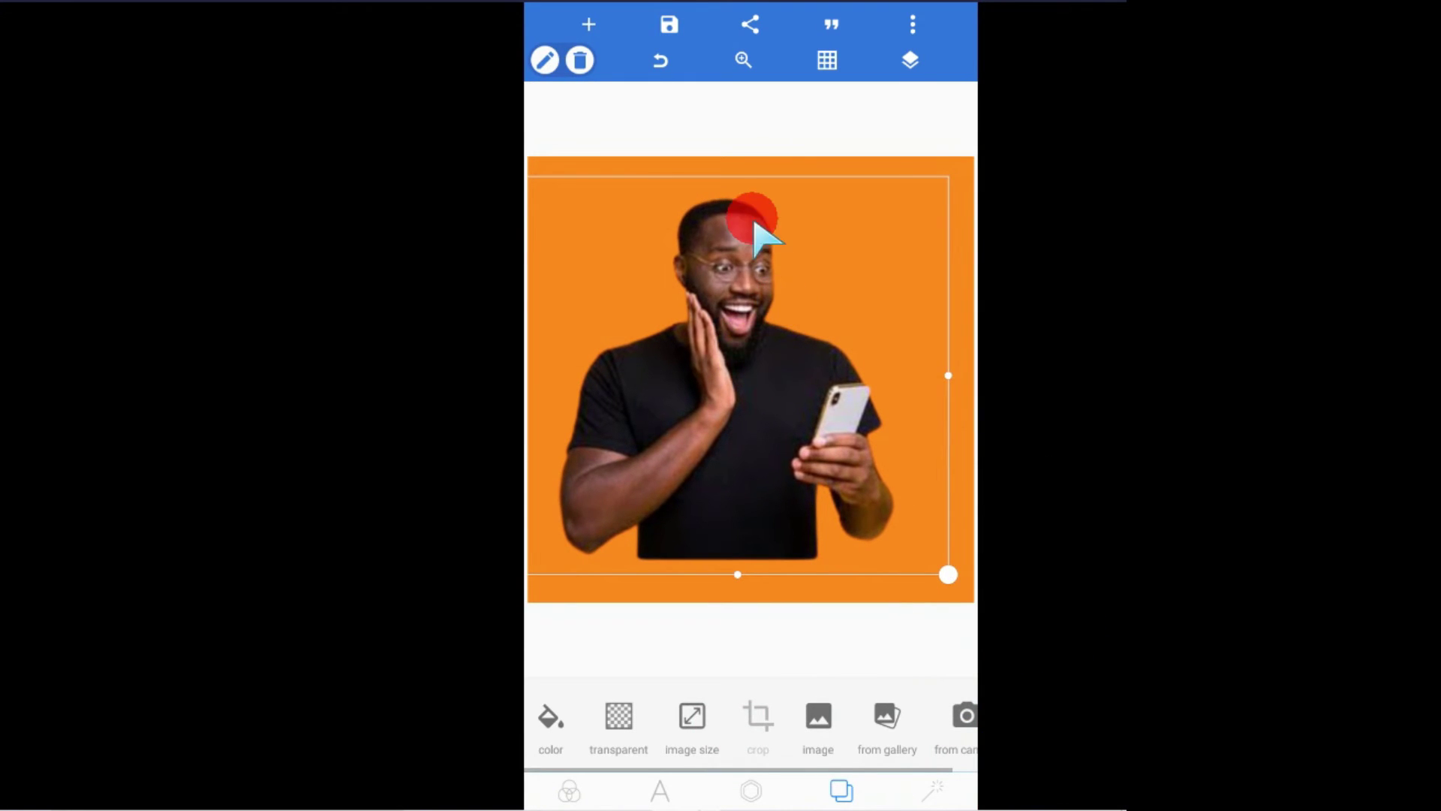